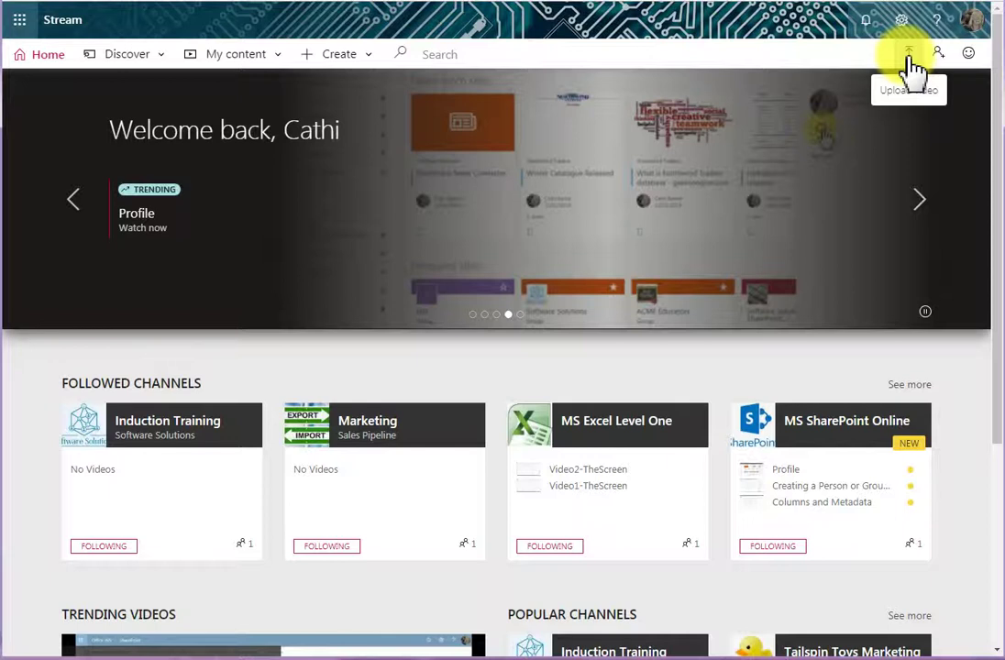
# Step: Open the Upload video page from the Create menu on the Home page
pyautogui.click(355, 55)
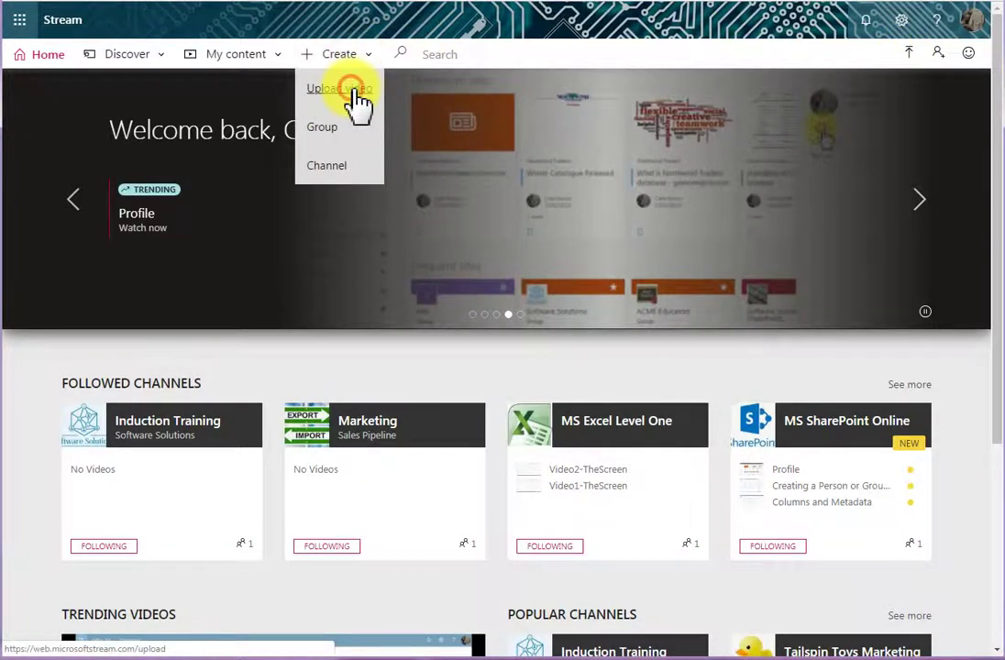
pyautogui.click(354, 90)
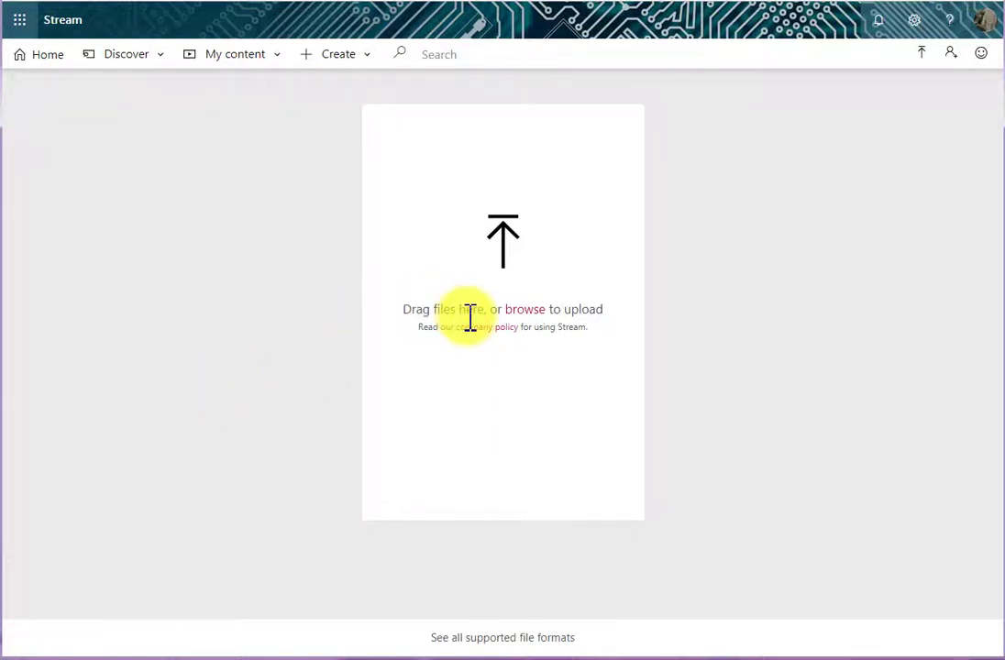
# Step: Browse for Software Solutions1.mp4 and start uploading it
pyautogui.click(531, 311)
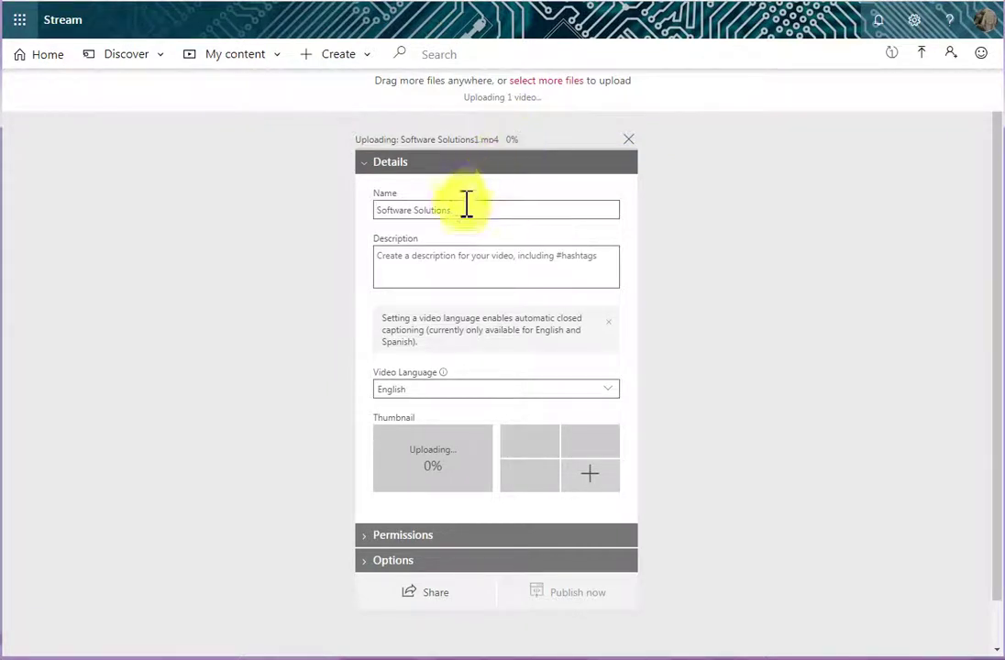
pyautogui.moveTo(464, 211); pyautogui.dragTo(366, 220)
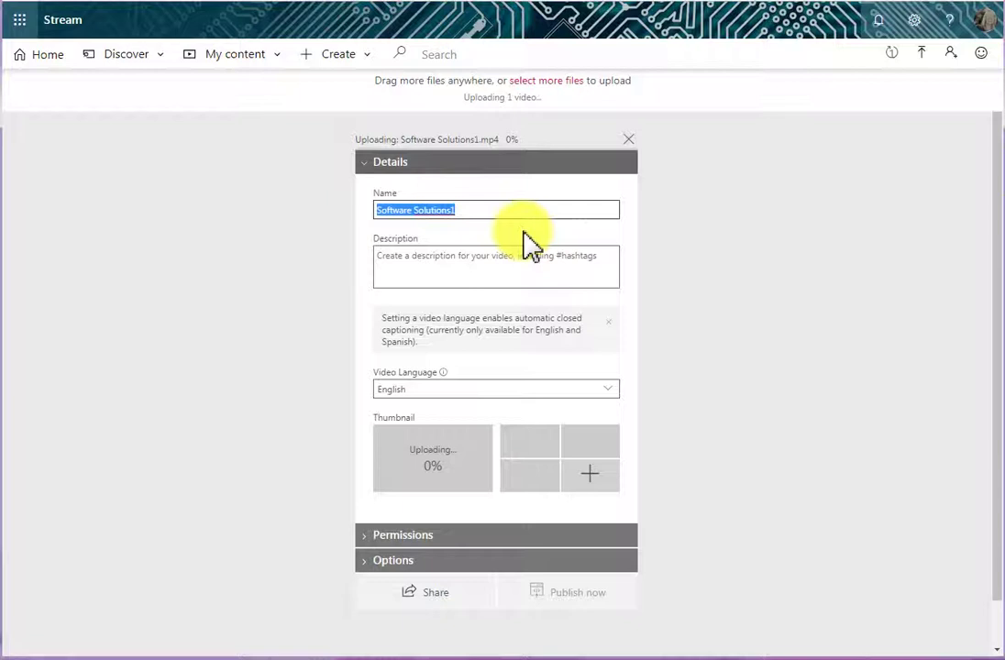
pyautogui.write('Introduction')
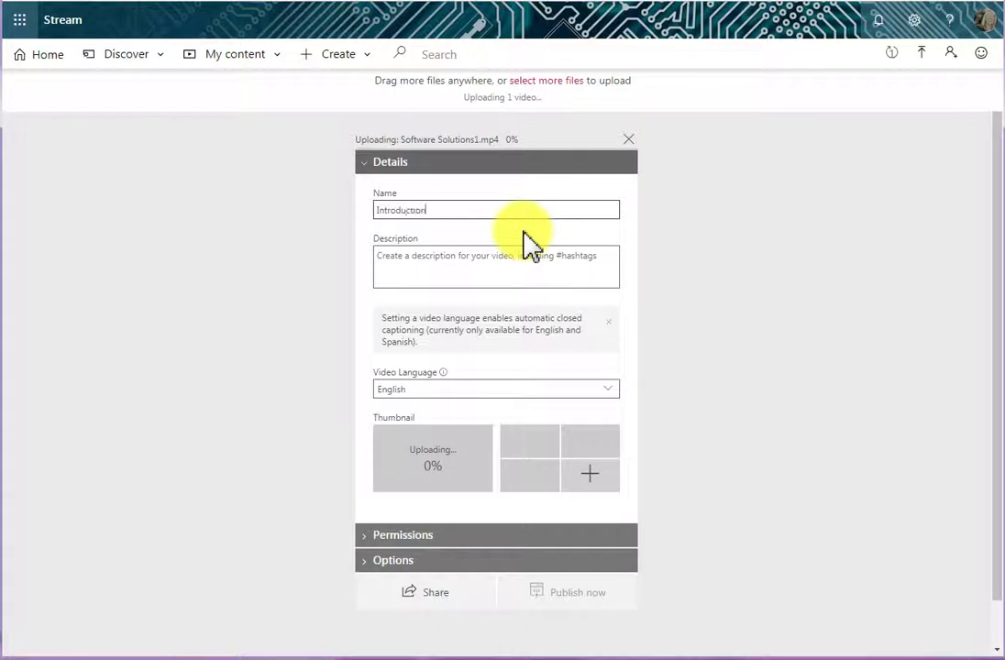
pyautogui.write(' to SharePoint Online')
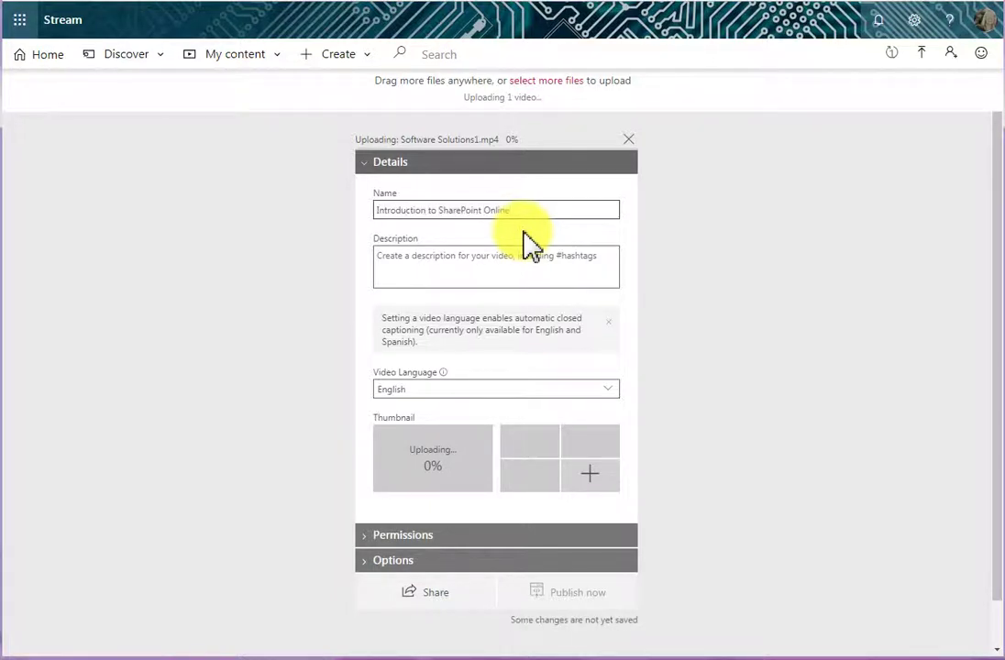
pyautogui.click(456, 260)
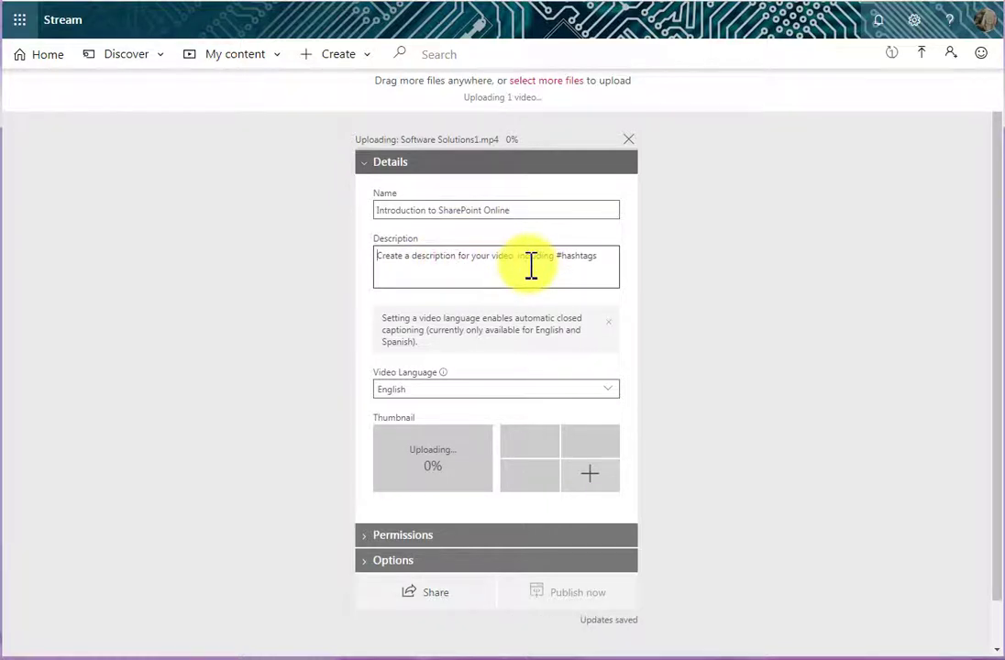
pyautogui.write('What is SharePoint,')
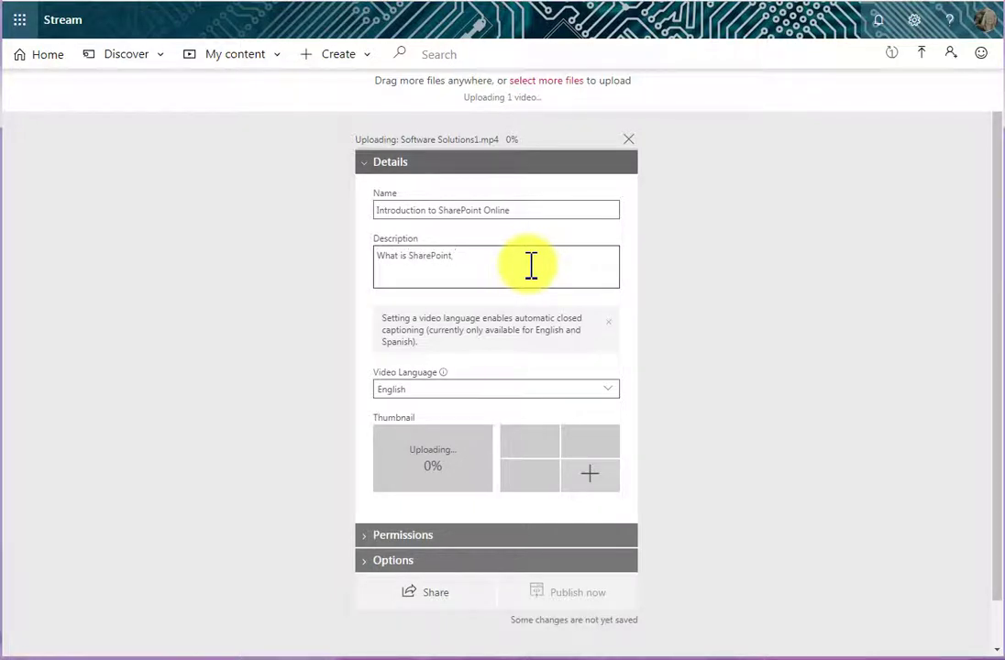
pyautogui.write('to ac')
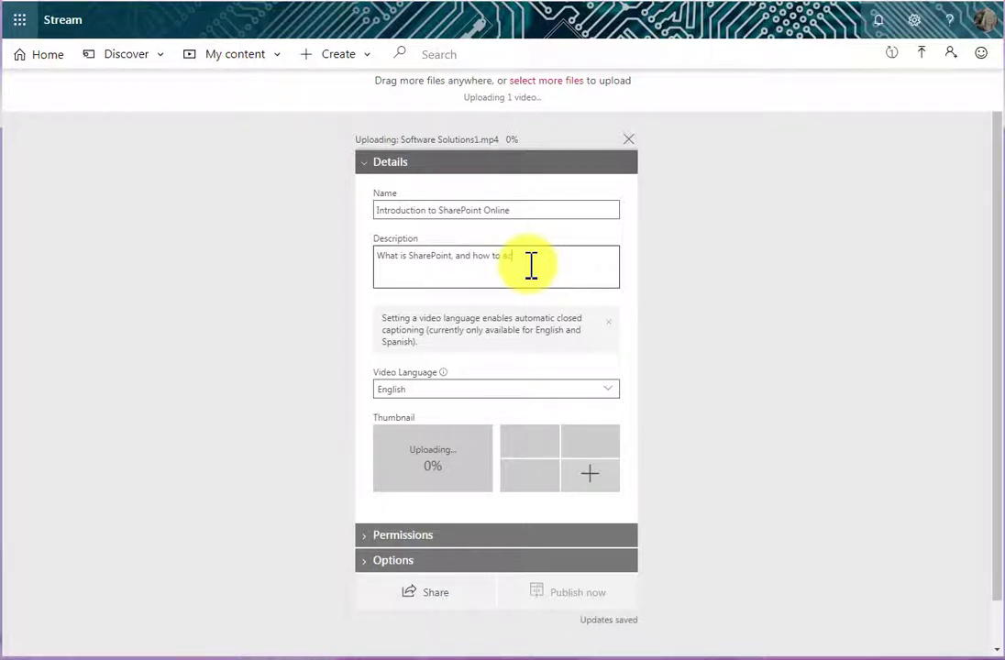
pyautogui.write('cess SharePoint')
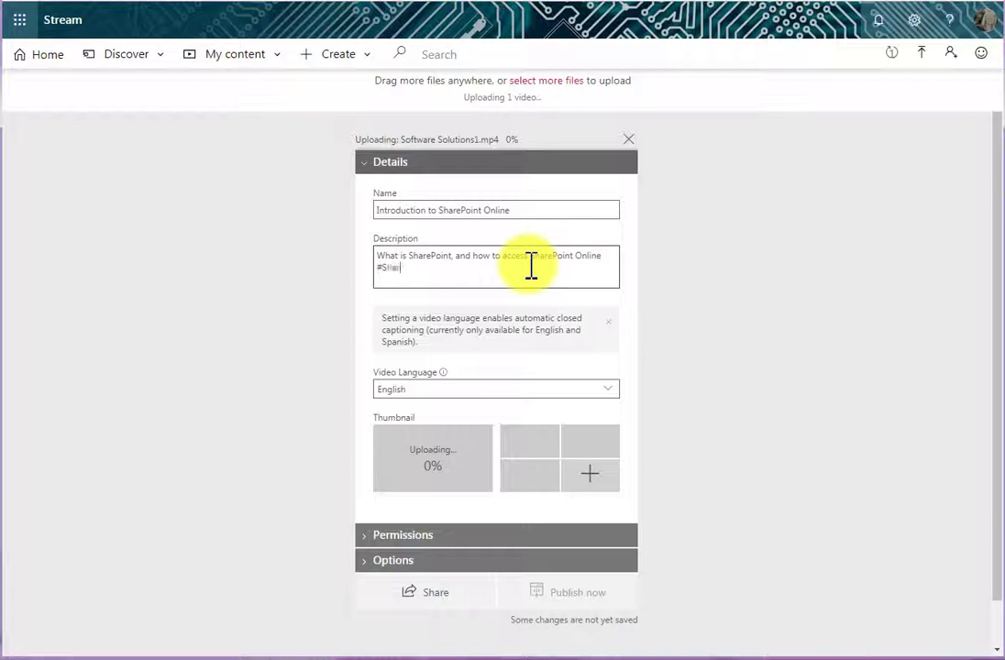
pyautogui.write('Online')
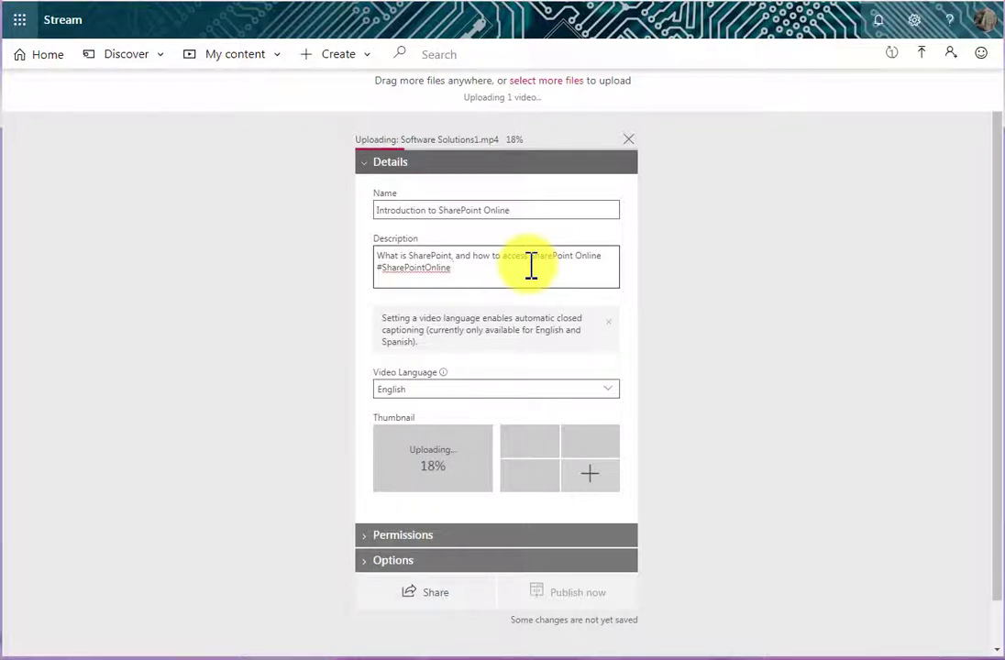
pyautogui.write(' www.softwar')
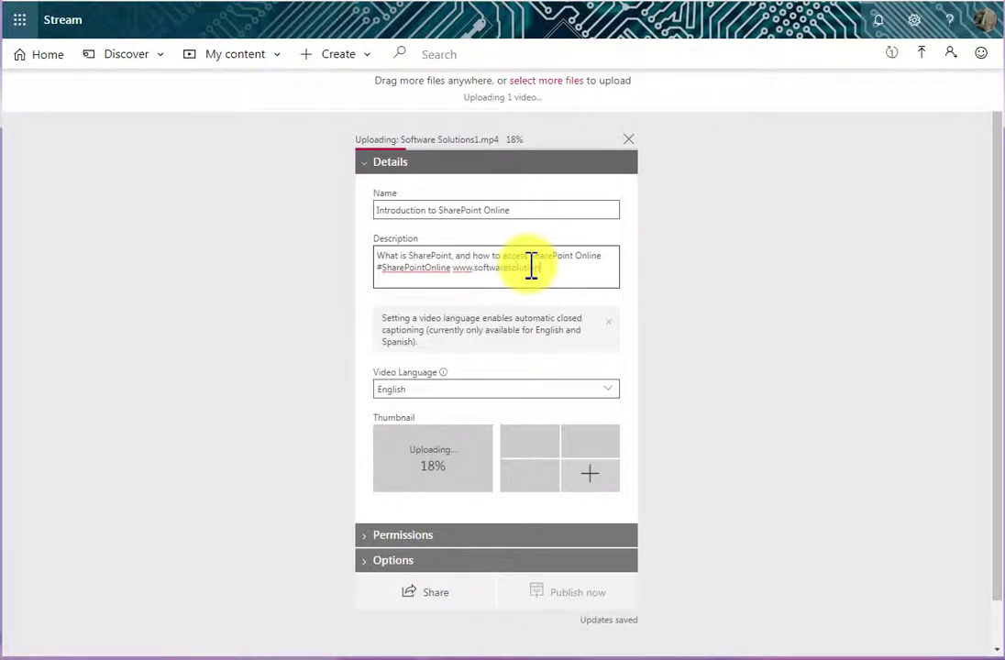
pyautogui.write('esolutions.co.nz')
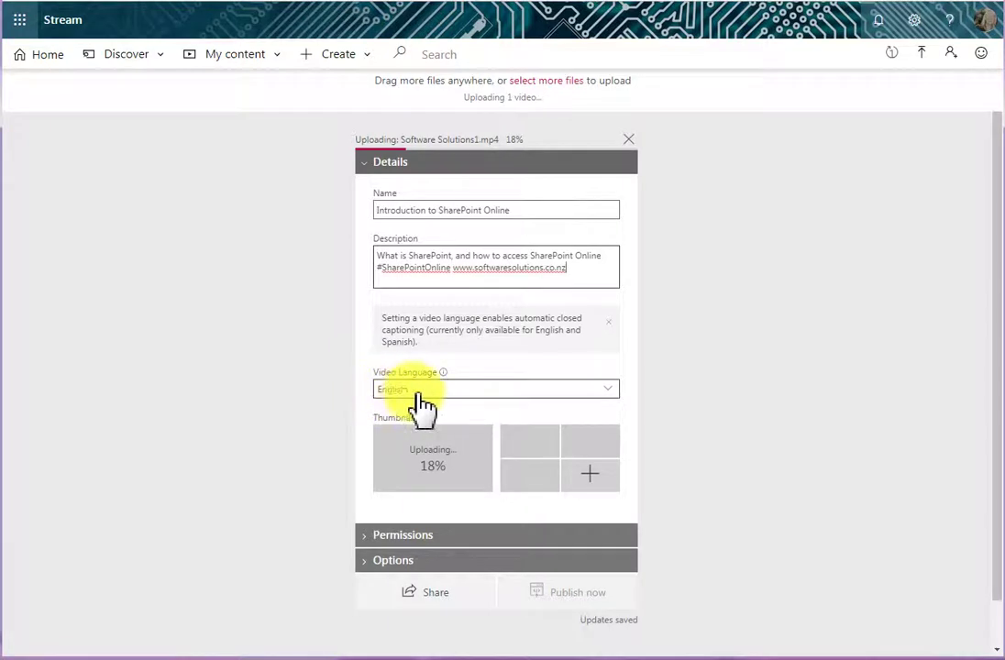
# Step: Confirm English as the video language and expand the Permissions section
pyautogui.click(617, 394)
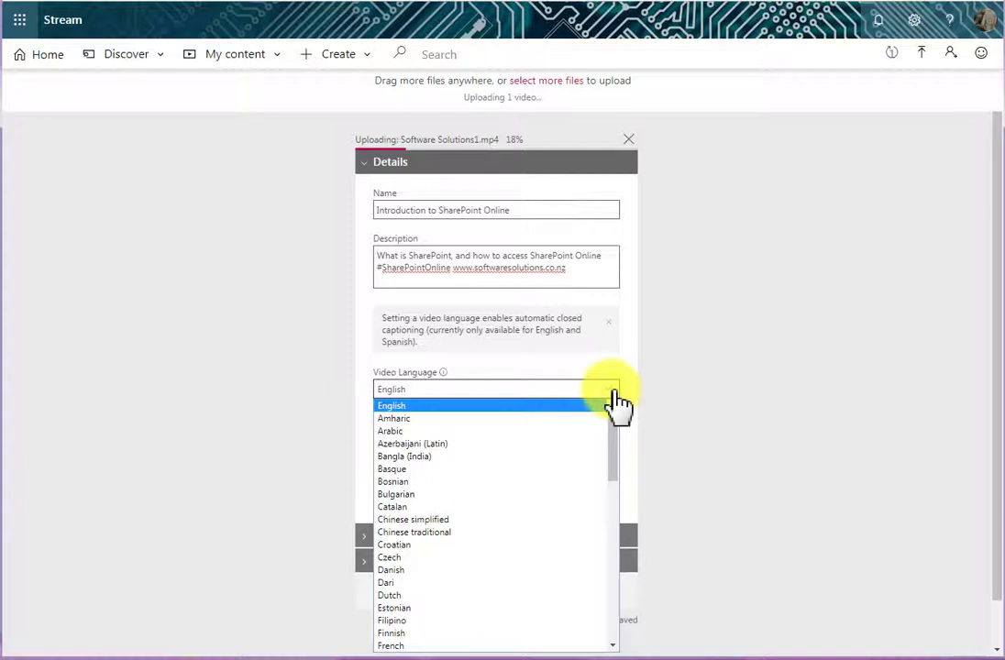
pyautogui.click(617, 392)
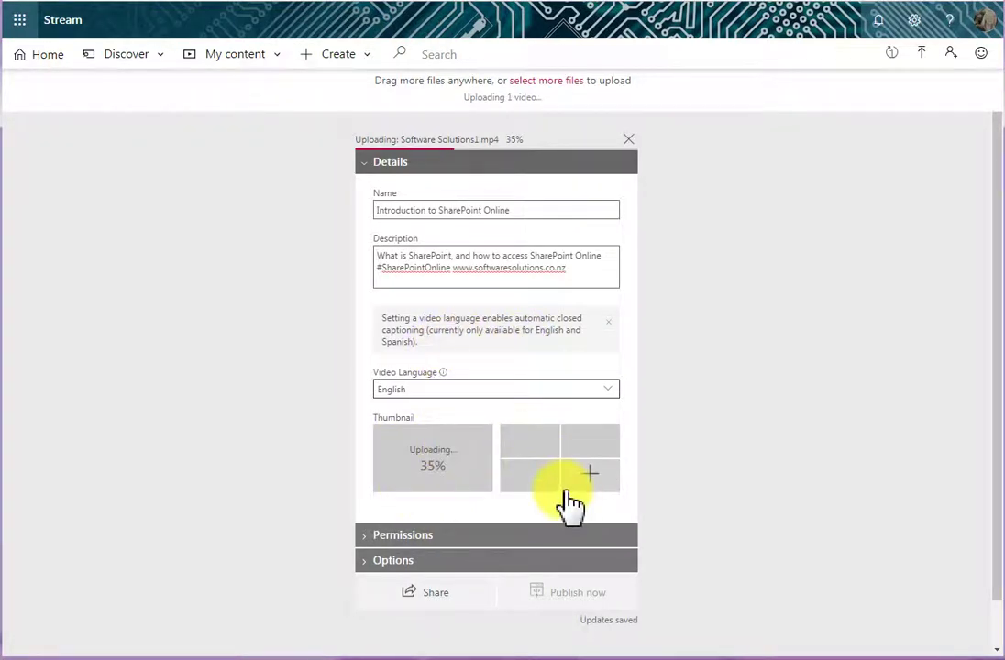
pyautogui.click(379, 541)
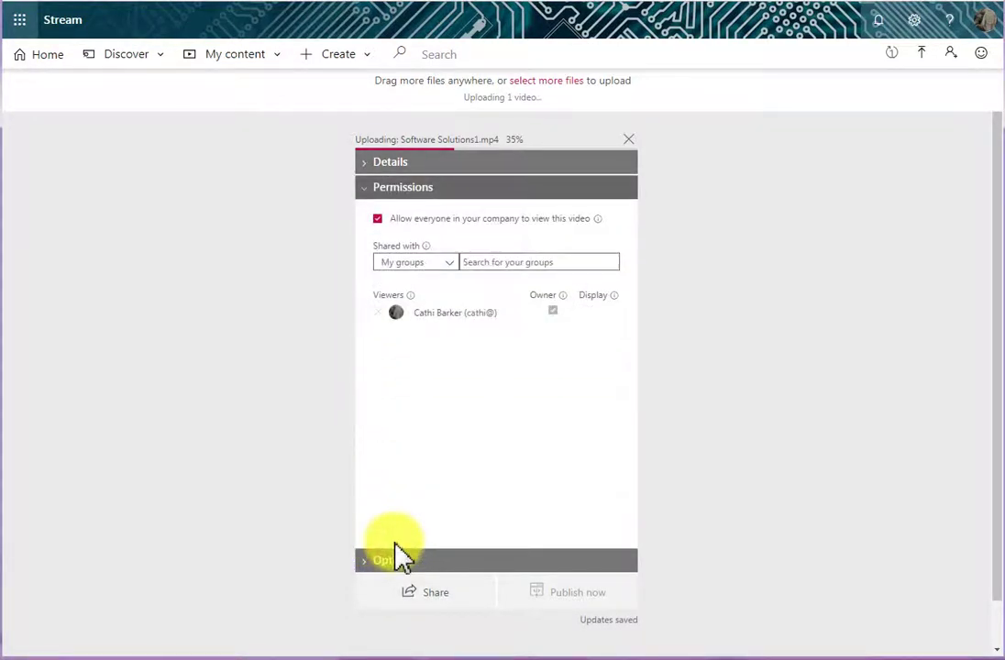
# Step: Switch sharing to Channels and add MS SharePoint Online as a viewer channel
pyautogui.click(454, 266)
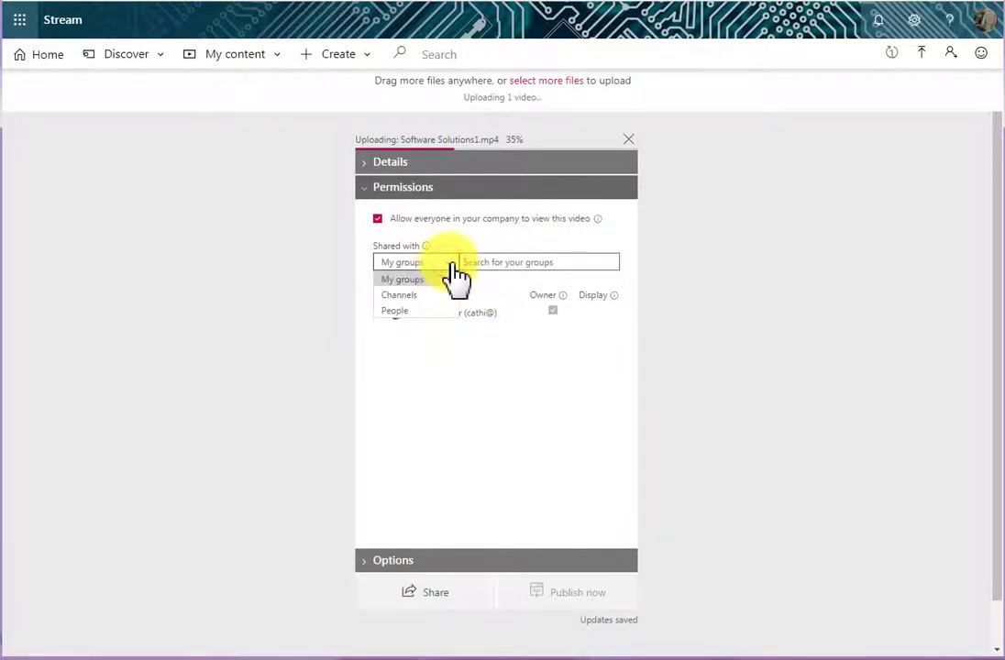
pyautogui.click(412, 296)
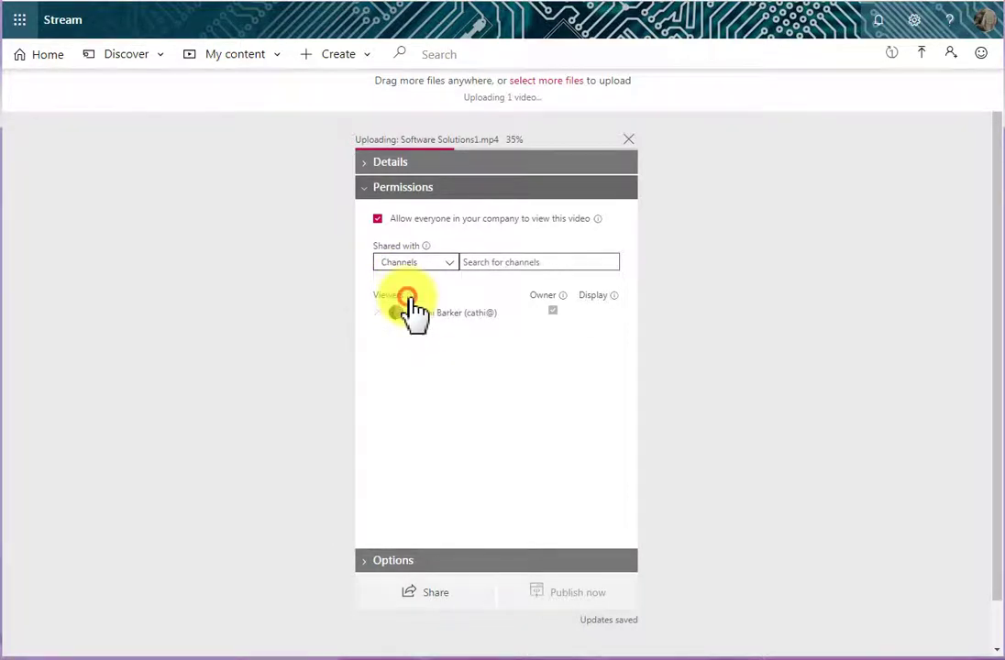
pyautogui.click(482, 262)
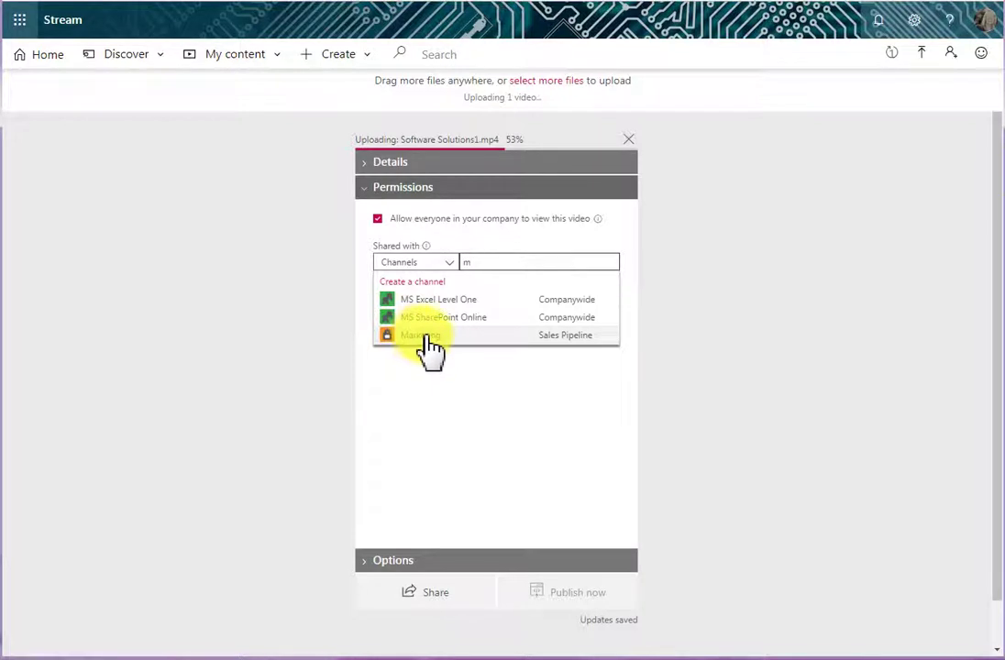
pyautogui.click(438, 317)
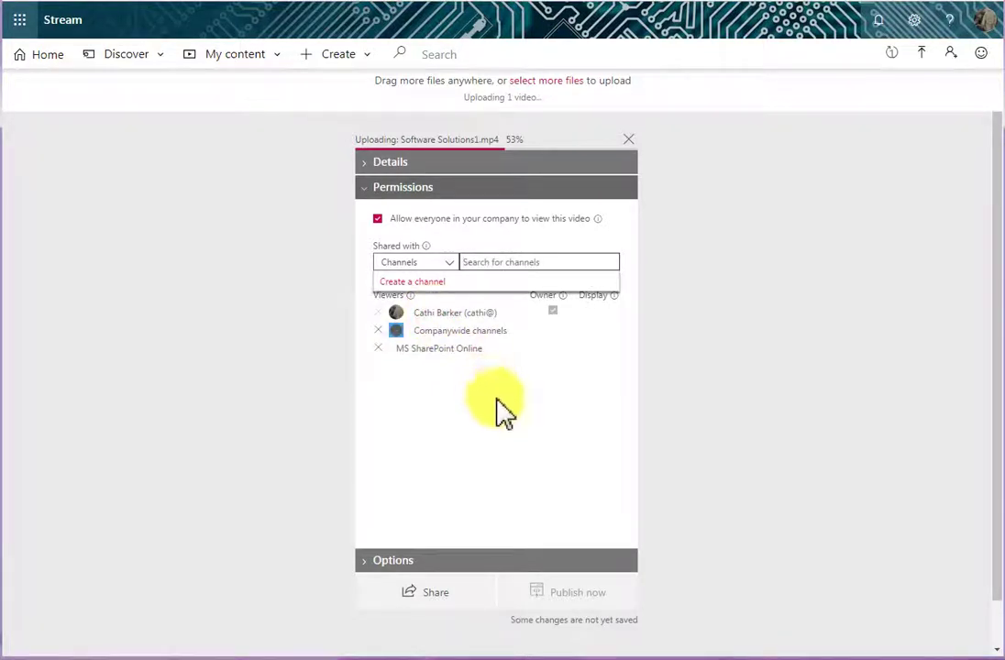
pyautogui.click(475, 447)
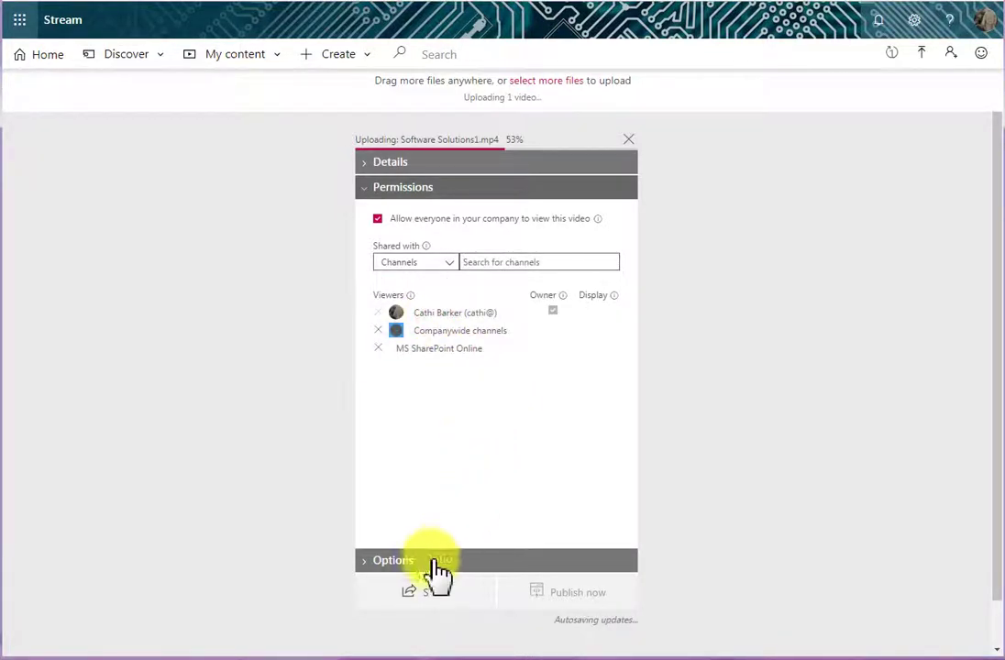
# Step: In Options, keep People and Comments on, autogenerate captions, and start adding subtitles
pyautogui.click(393, 563)
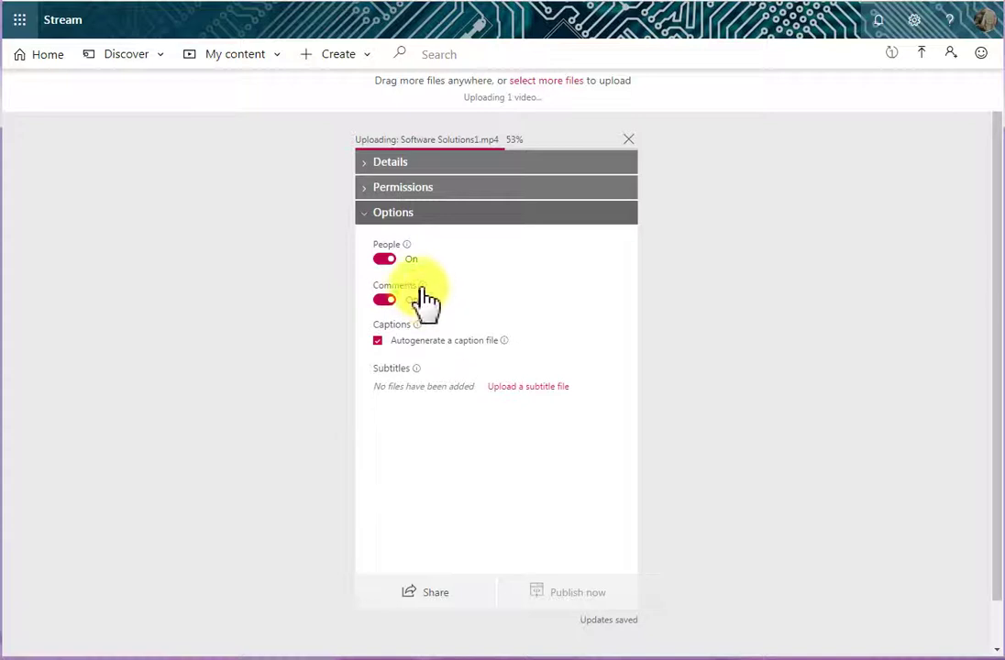
pyautogui.moveTo(423, 287)
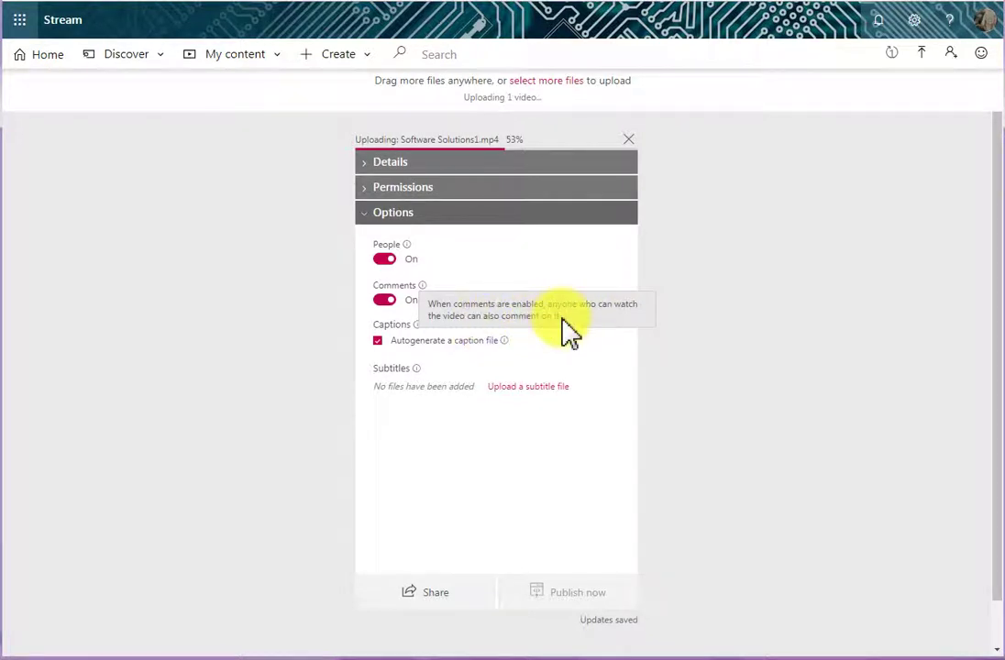
pyautogui.moveTo(406, 246)
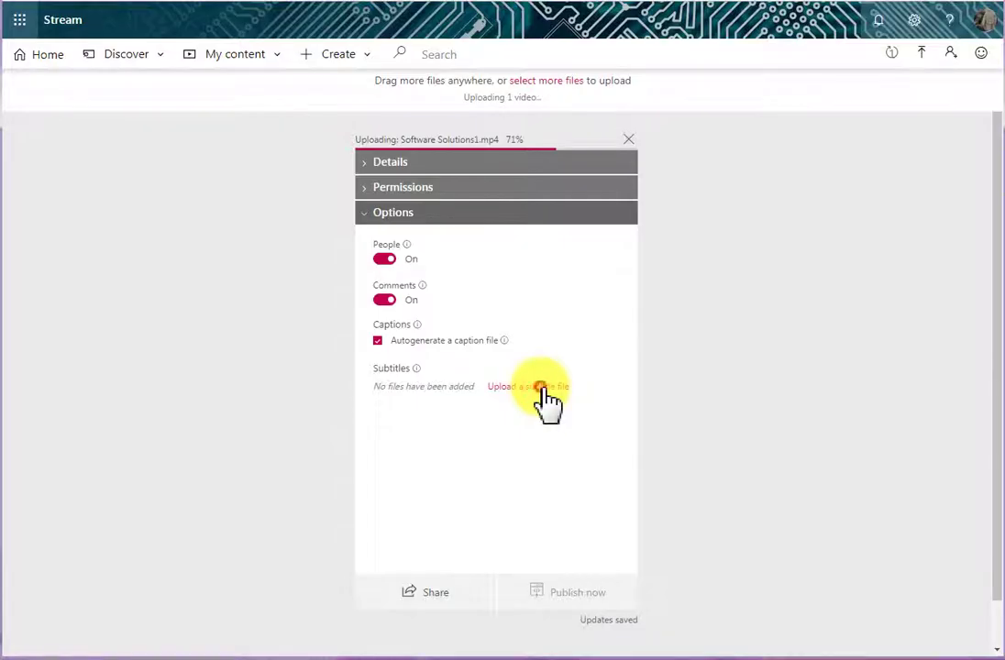
pyautogui.click(541, 387)
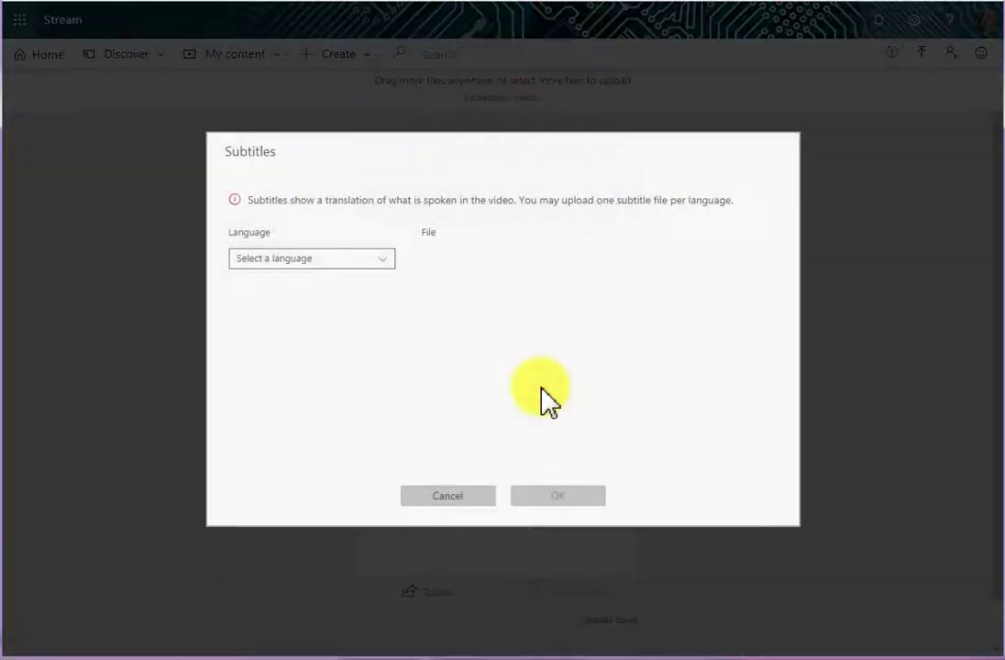
# Step: Attach SubTitles_Transcript_ExcelVideo1-TheScreen_Maori.vtt from Exercise Files as English subtitles
pyautogui.click(389, 262)
pyautogui.click(328, 274)
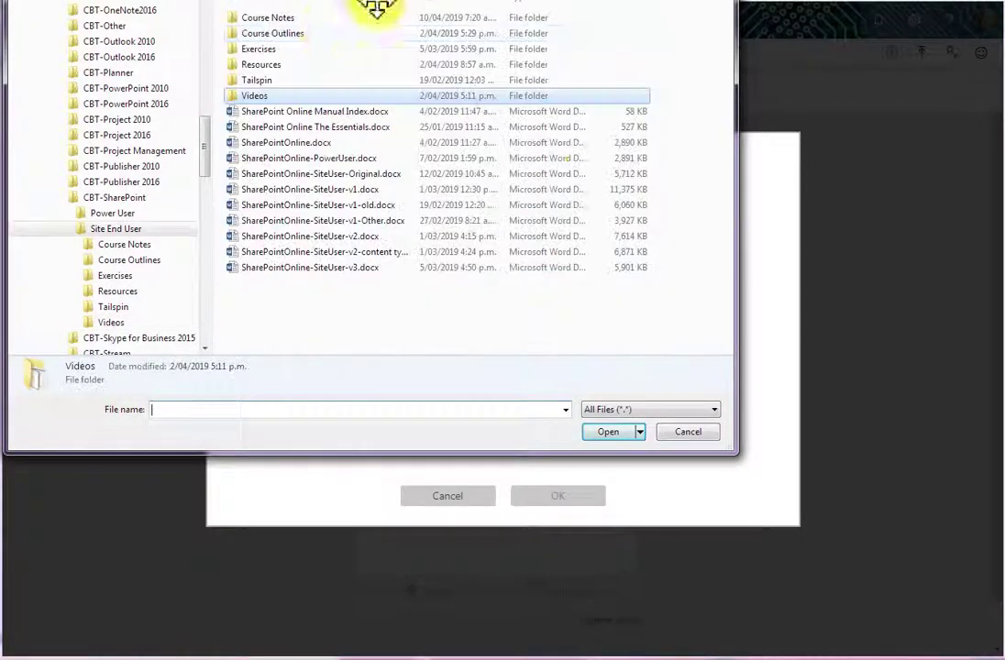
pyautogui.doubleClick(298, 60)
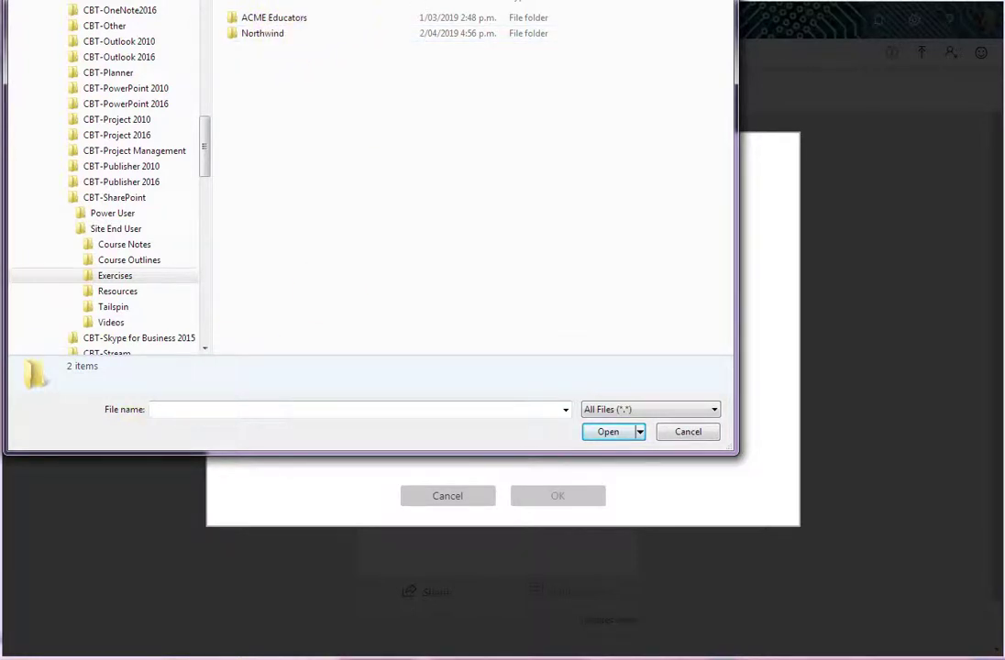
pyautogui.scroll(-2, 106, 229)
pyautogui.click(114, 308)
pyautogui.click(285, 17)
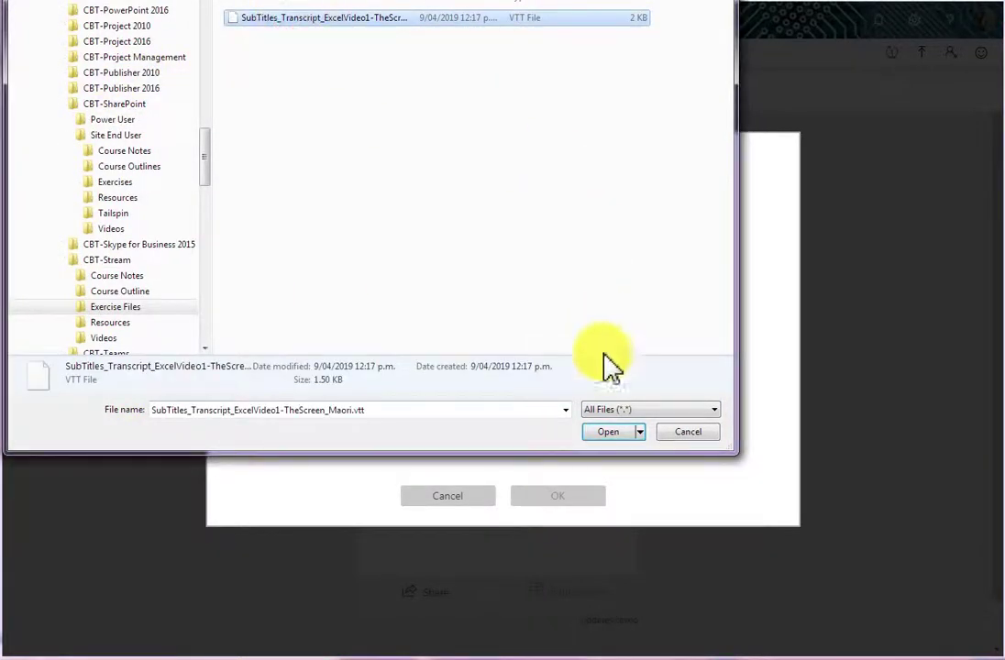
pyautogui.click(612, 433)
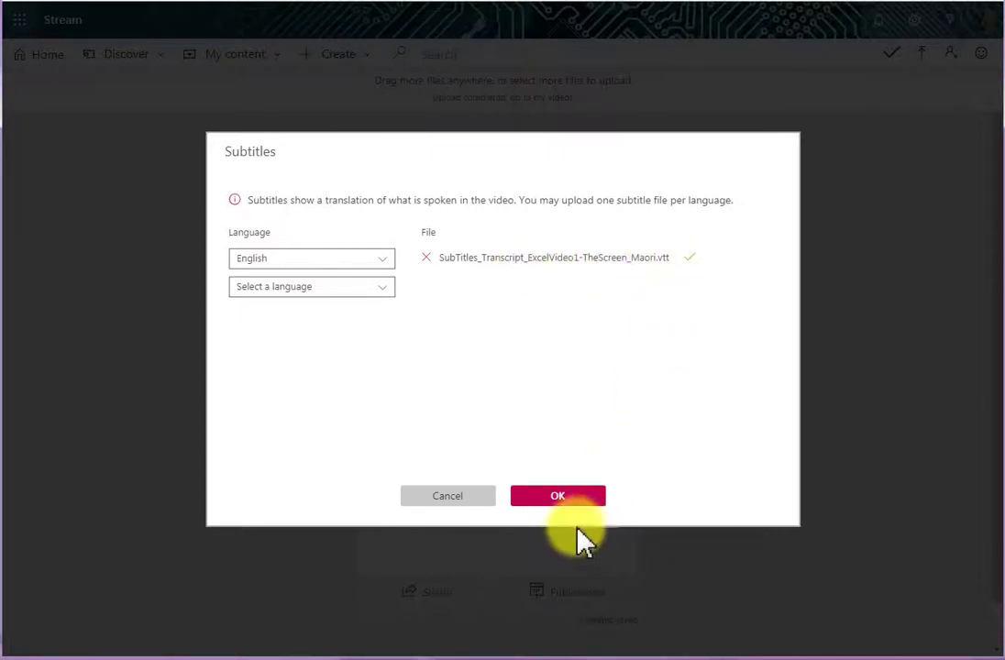
pyautogui.click(579, 500)
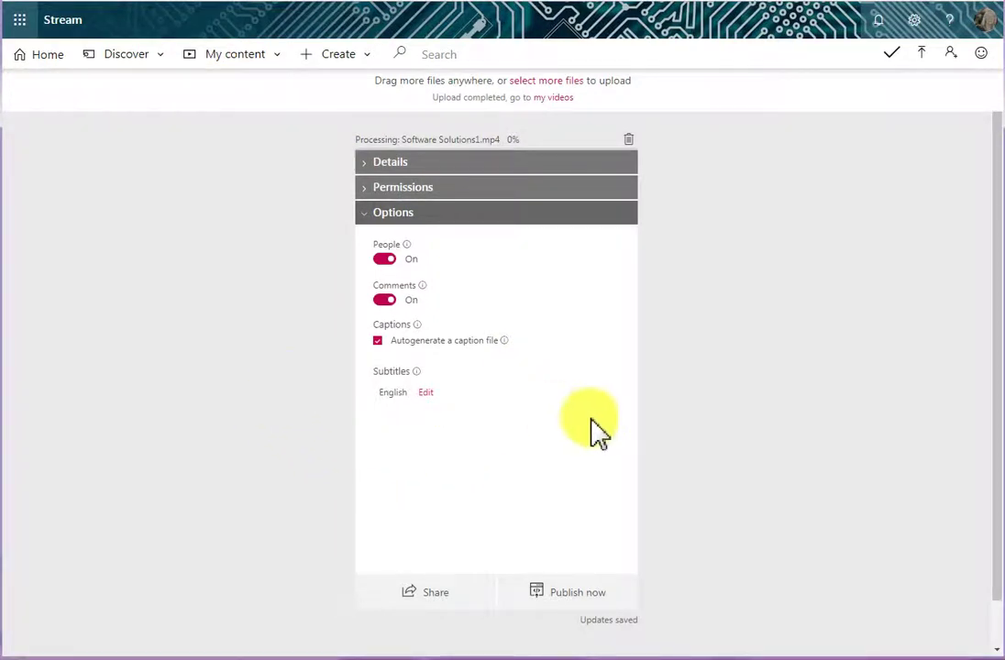
# Step: Go to My content > Videos and publish Introduction to SharePoint Online
pyautogui.click(235, 59)
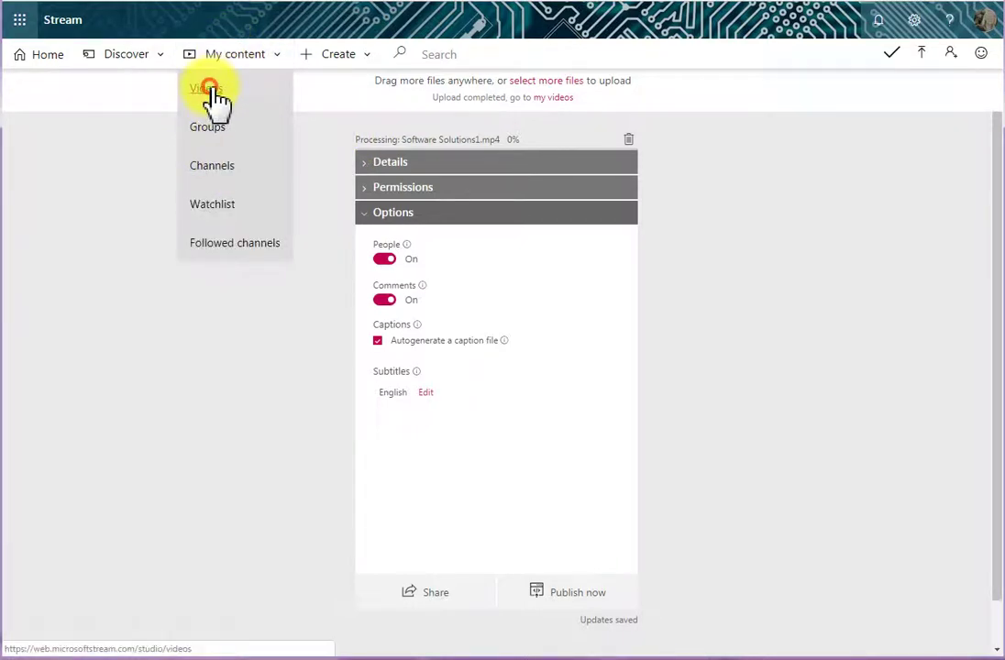
pyautogui.click(209, 88)
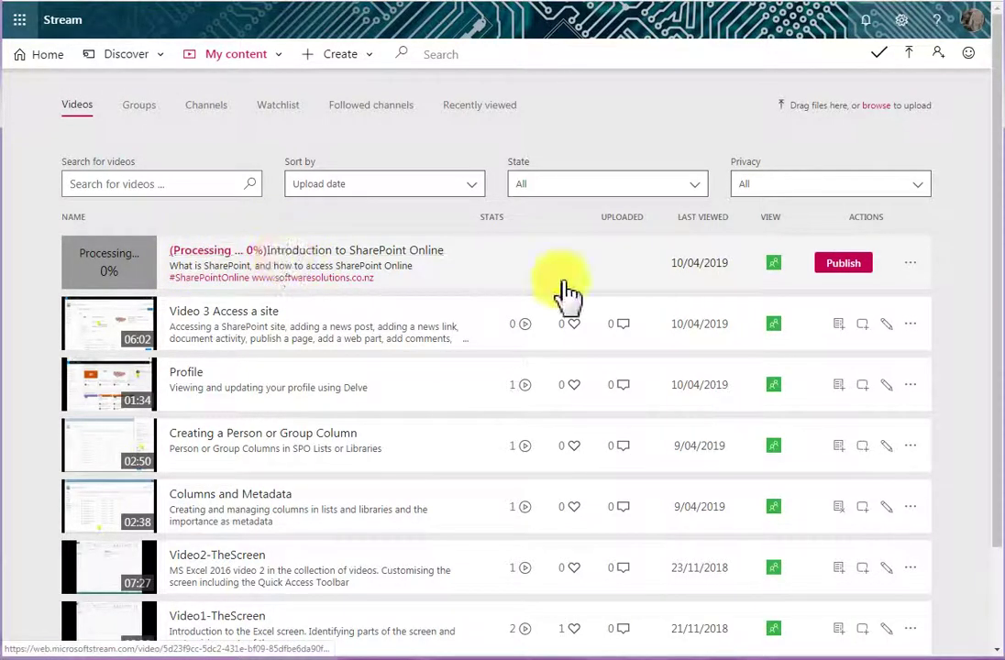
pyautogui.click(839, 267)
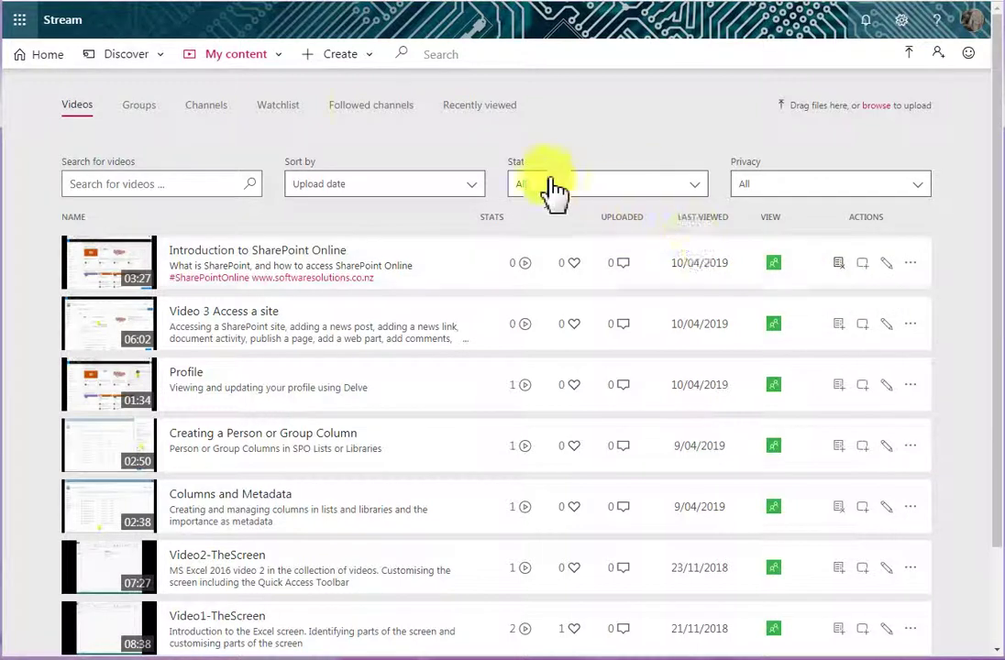
pyautogui.click(258, 64)
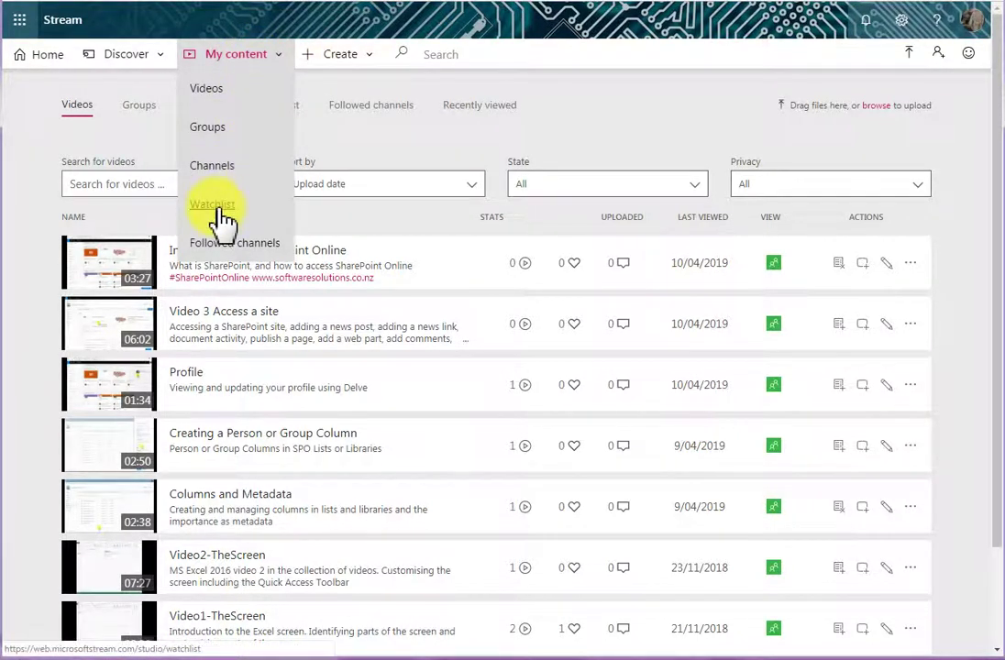
pyautogui.click(969, 258)
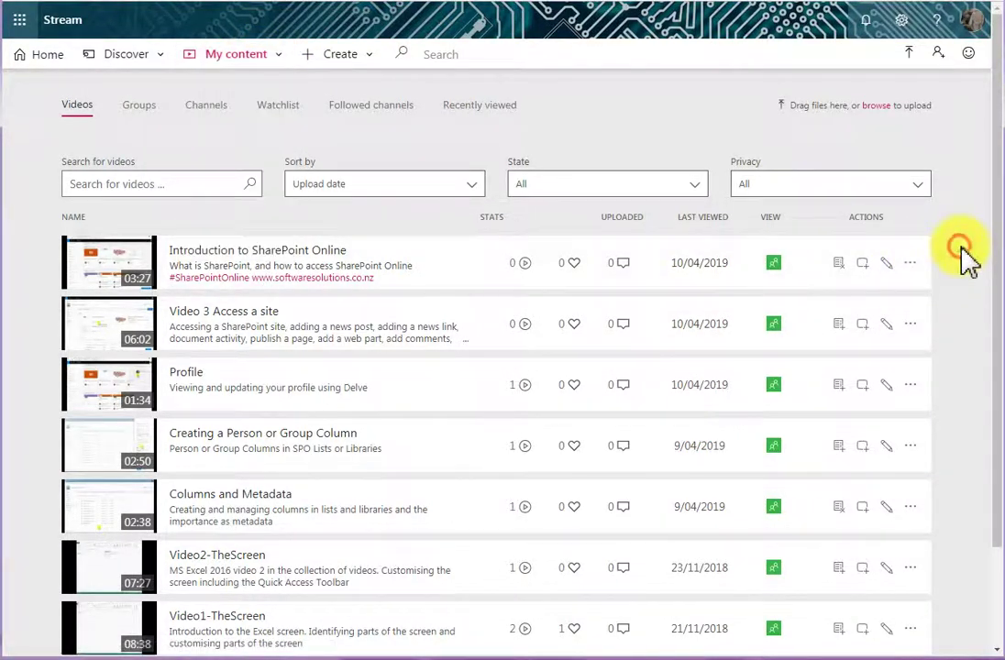
pyautogui.click(862, 264)
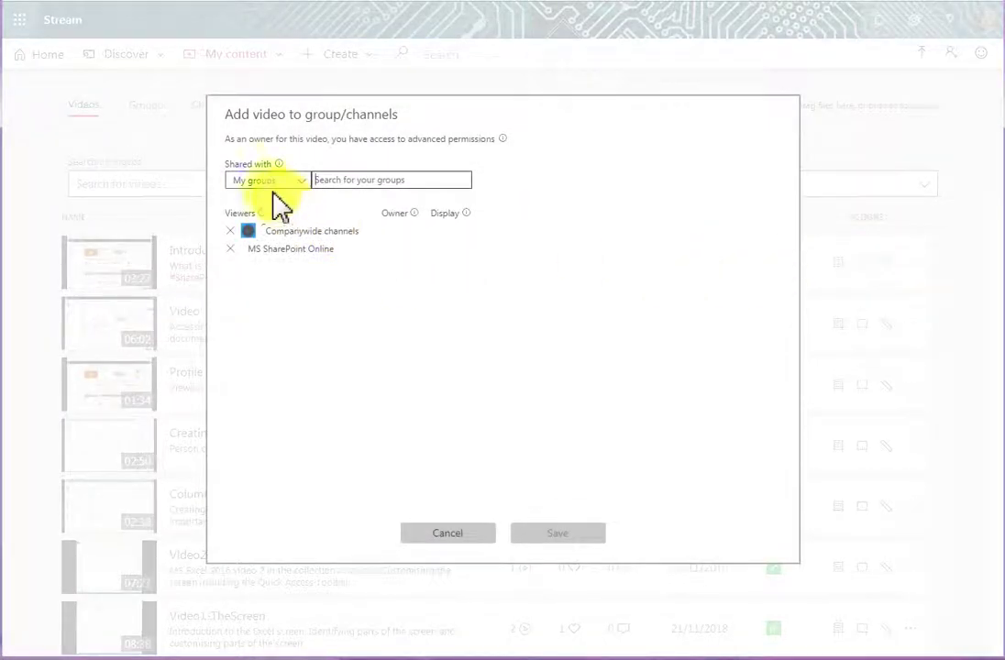
pyautogui.click(304, 180)
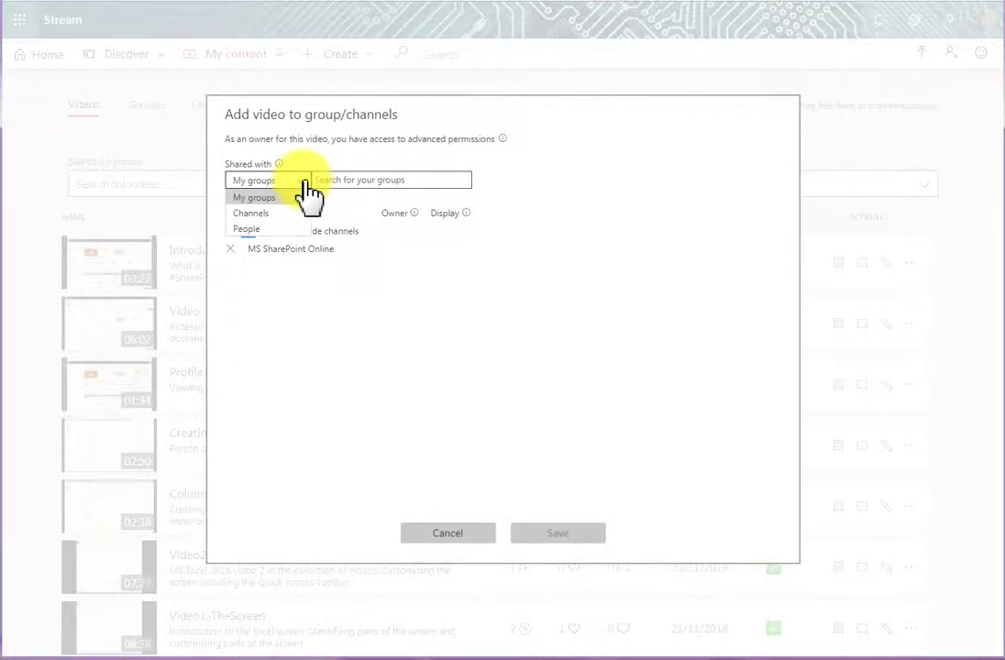
pyautogui.click(309, 193)
pyautogui.click(463, 539)
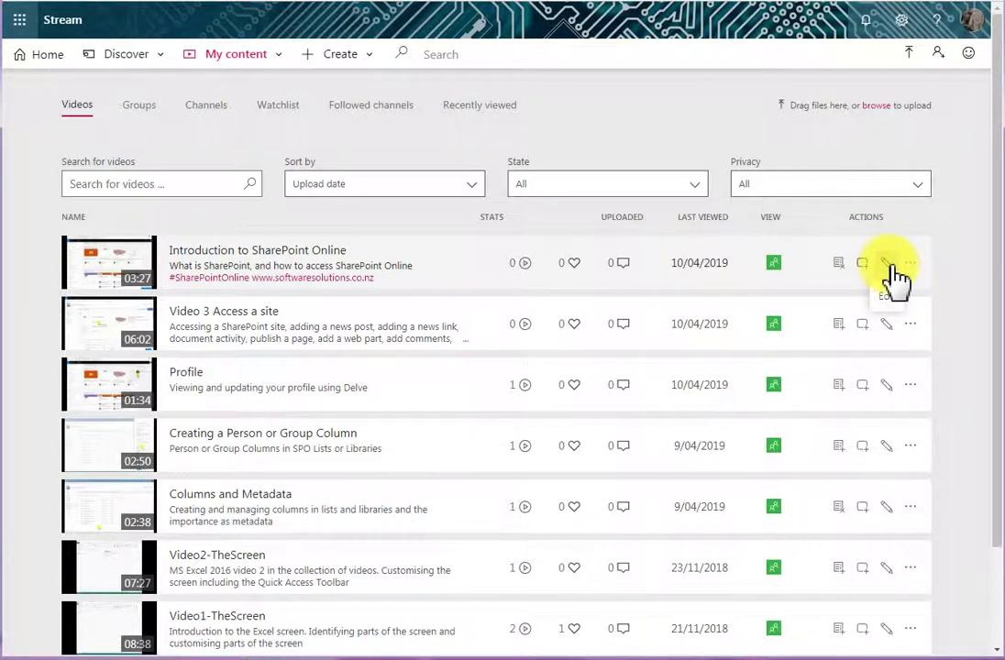
pyautogui.click(887, 264)
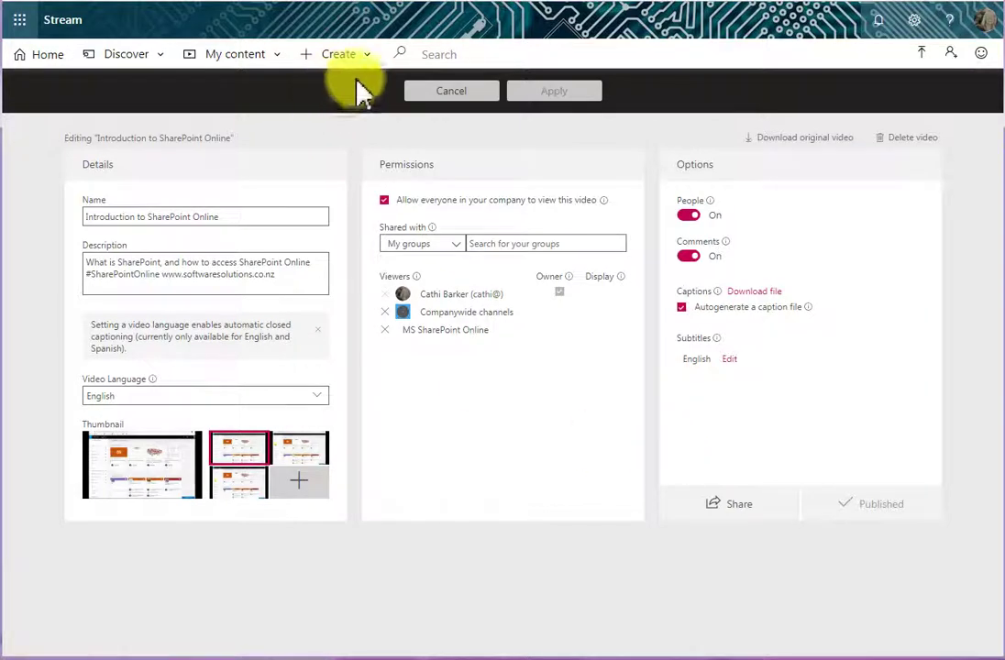
pyautogui.click(474, 92)
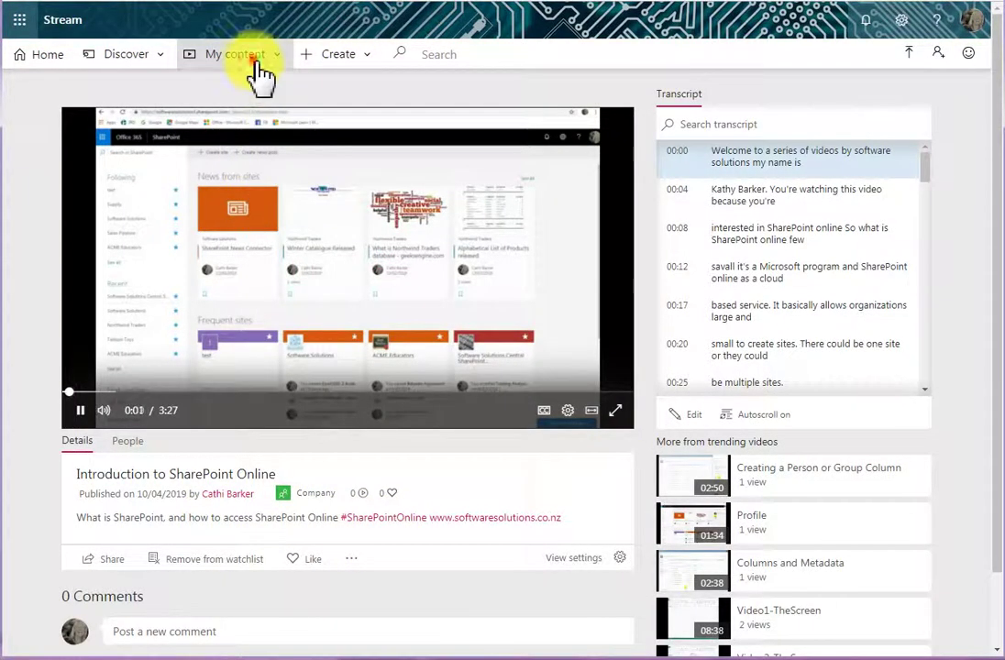
pyautogui.click(256, 58)
pyautogui.click(208, 90)
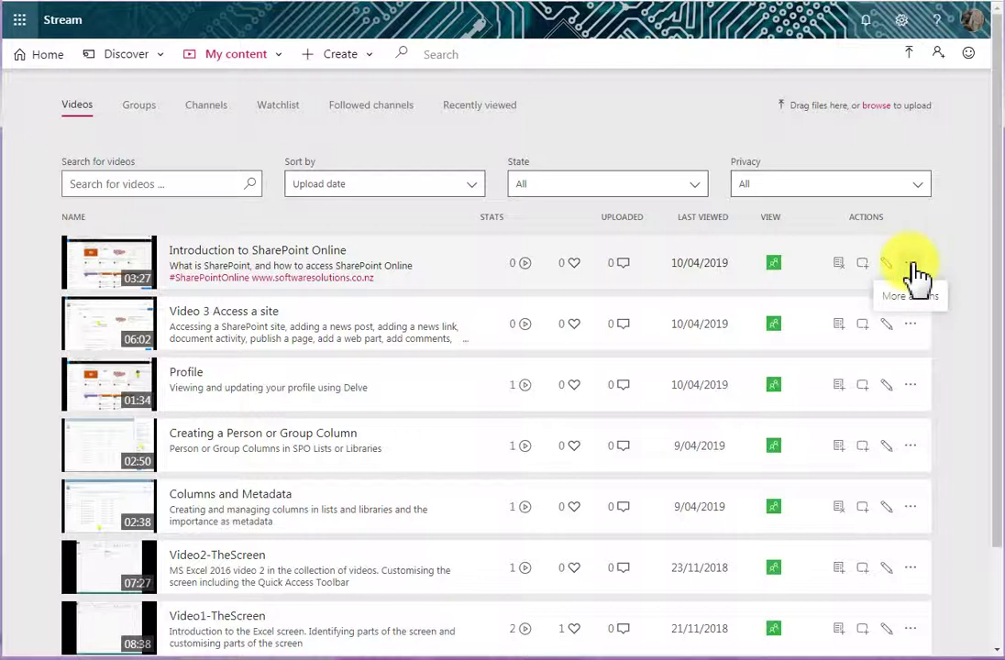
pyautogui.click(910, 265)
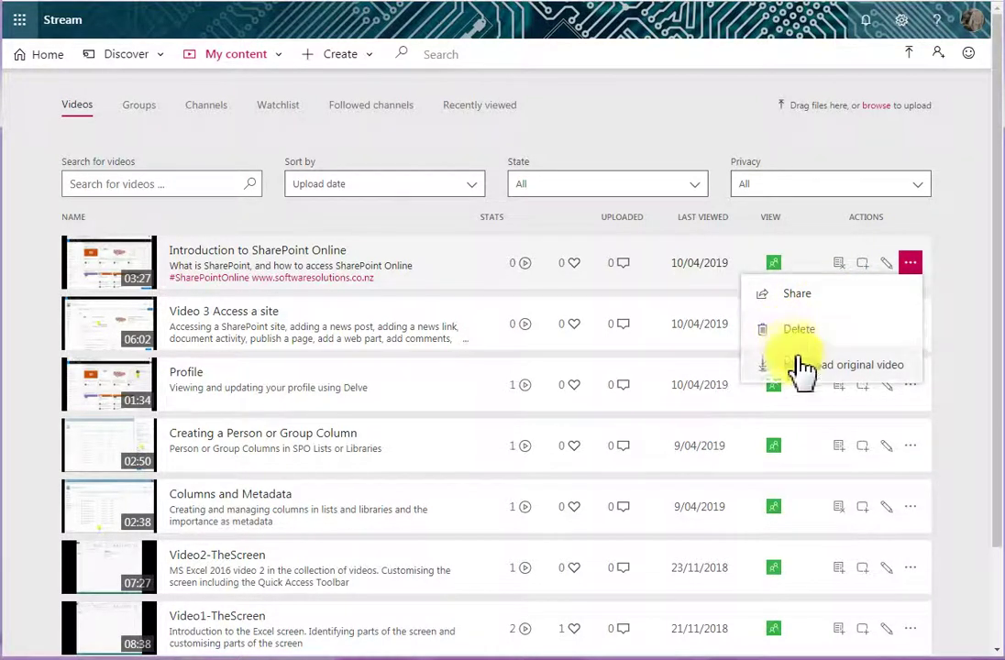
pyautogui.click(797, 296)
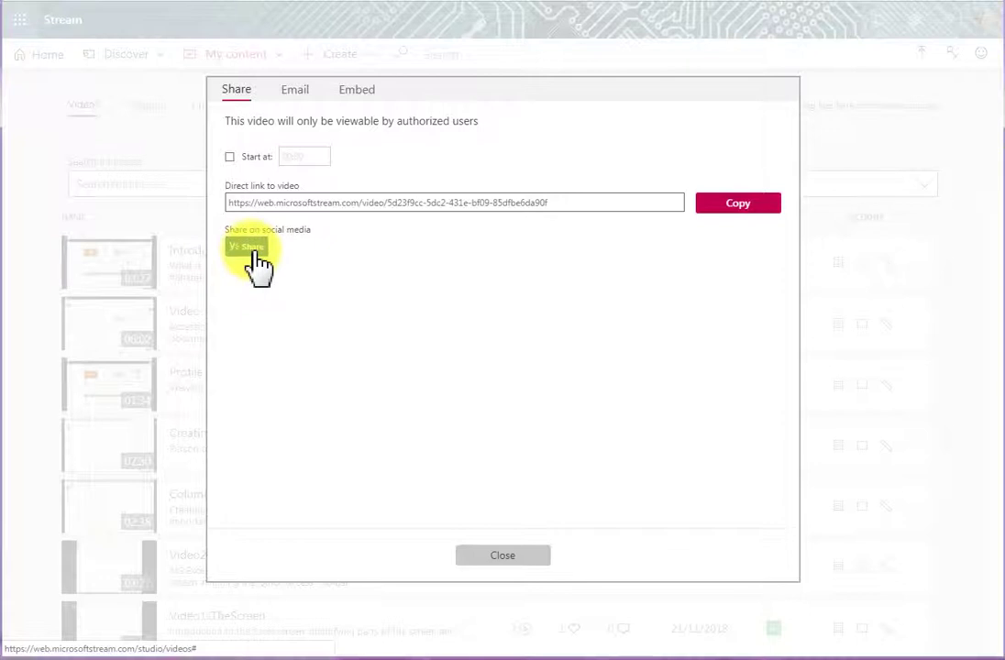
pyautogui.click(302, 90)
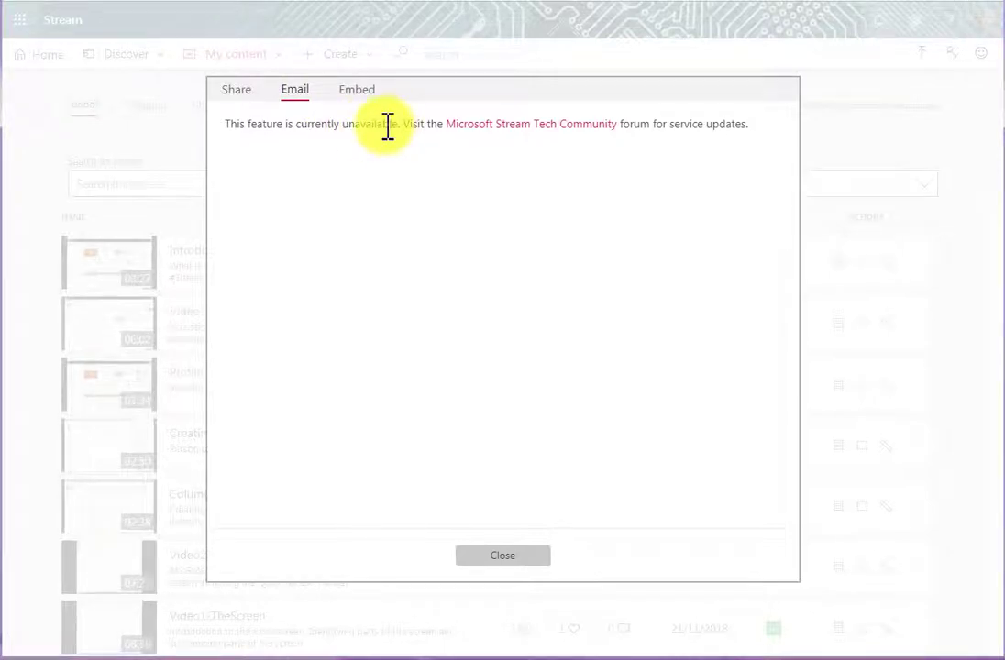
pyautogui.click(239, 92)
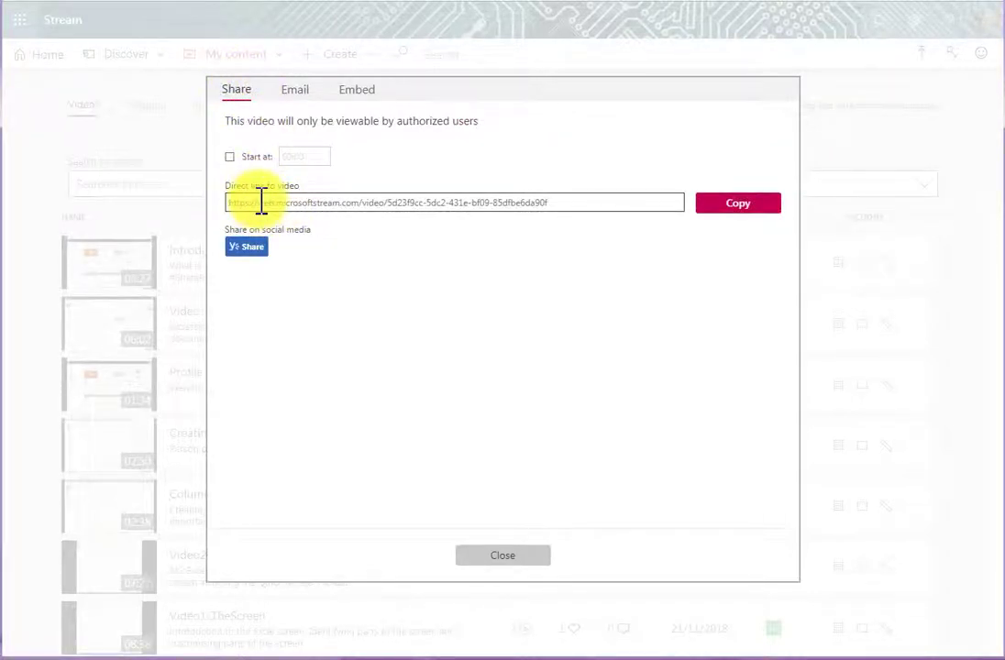
pyautogui.click(356, 89)
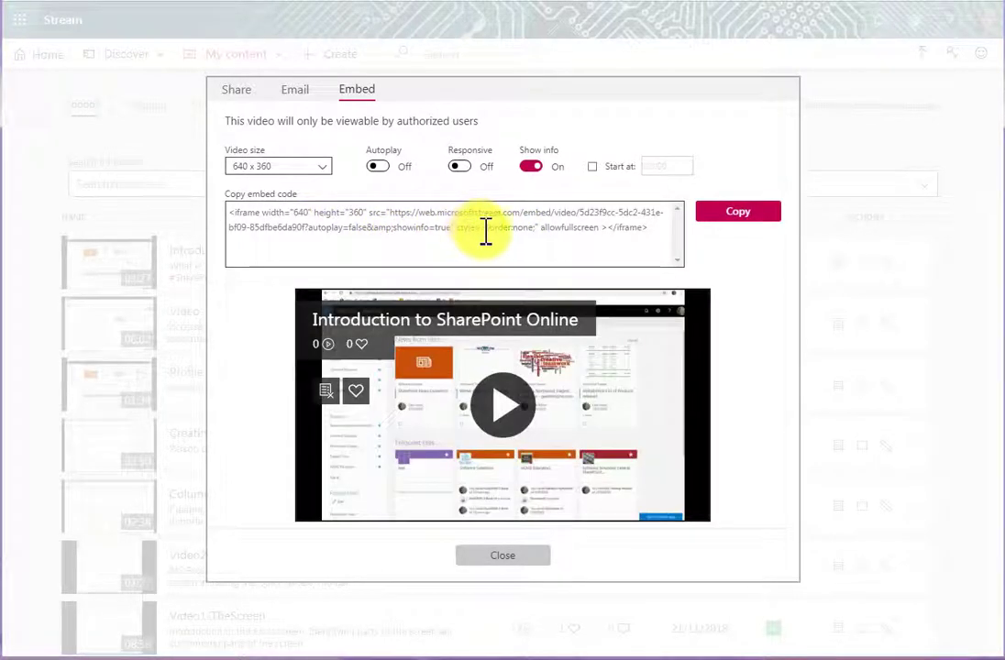
pyautogui.click(504, 556)
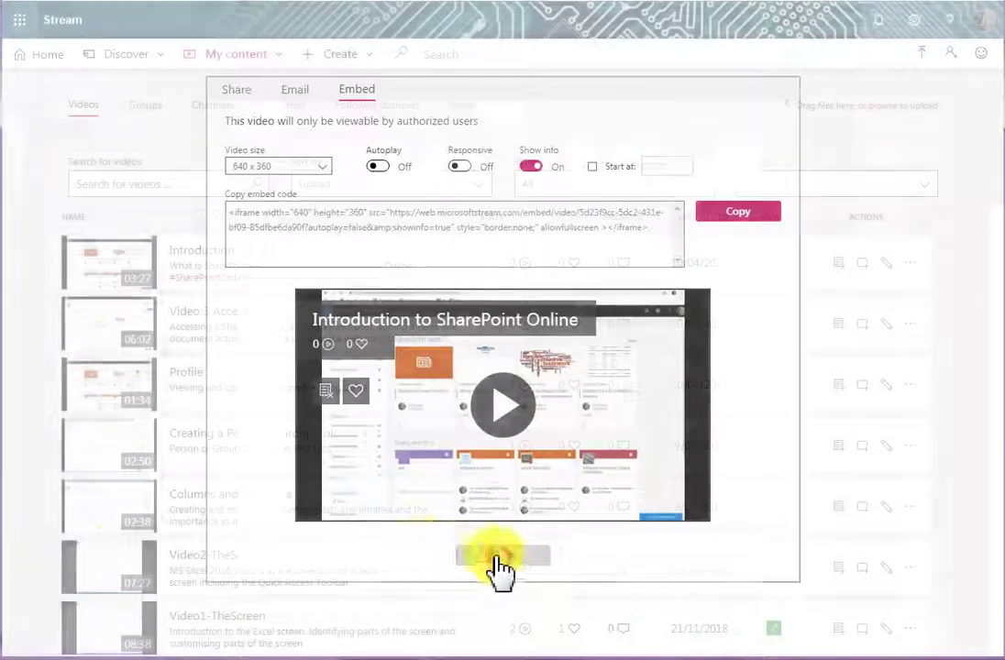